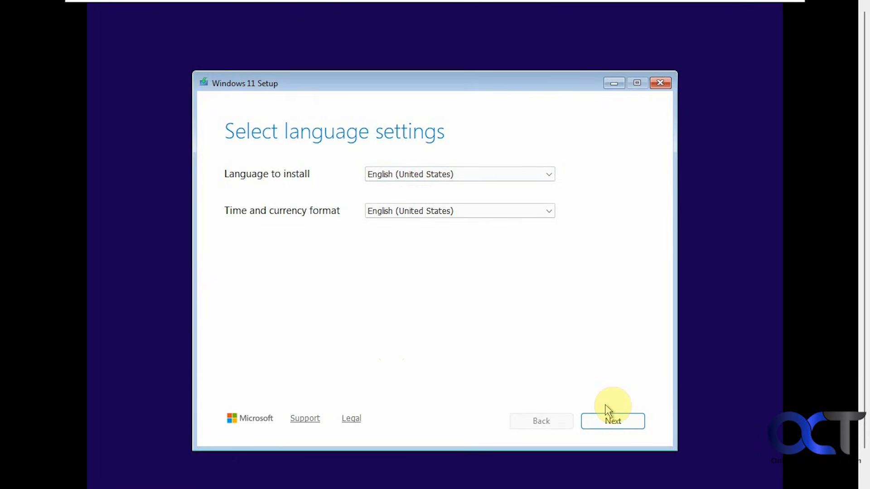
- Keep the default English (United States) language and US keyboard, then choose Install Windows 11 and agree that everything will be deleted
click(612, 421)
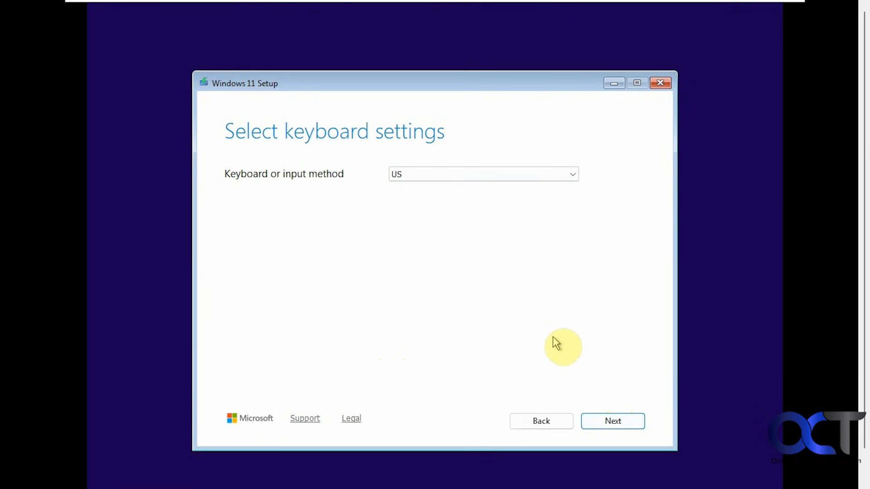
click(608, 422)
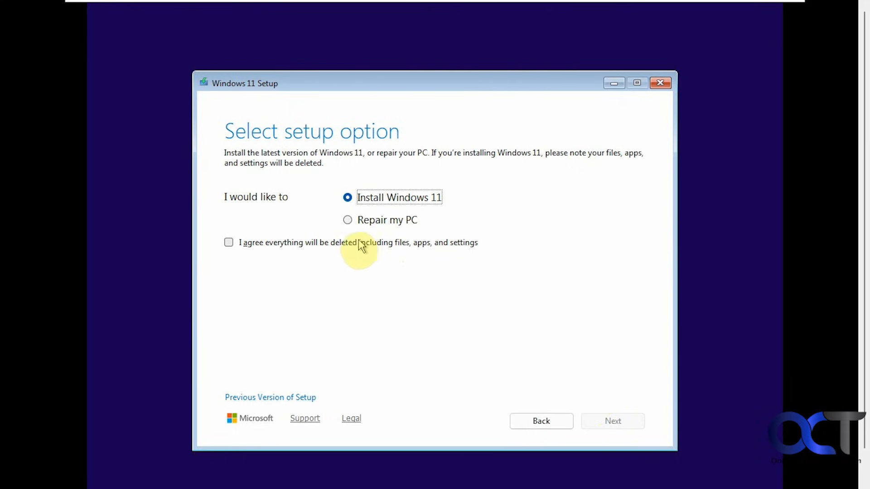
click(280, 244)
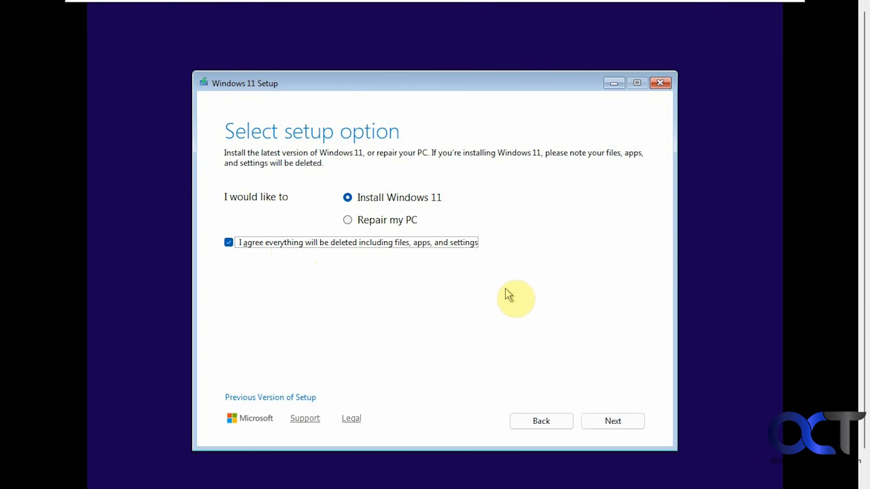
click(602, 419)
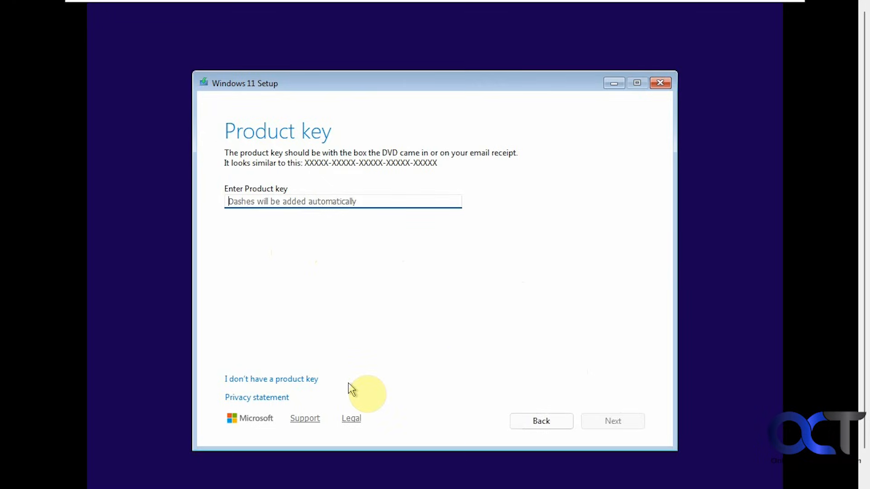
- Continue without a product key, keep Windows 11 Home as the image, and accept the license terms
click(315, 381)
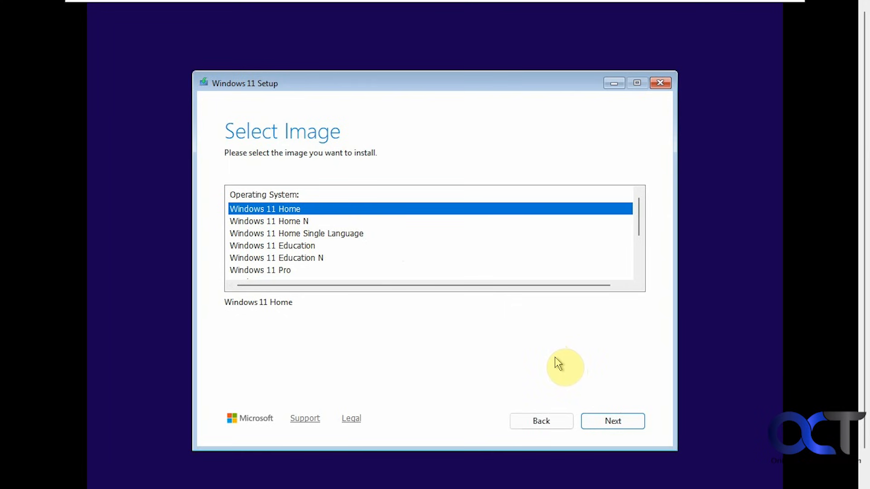
click(612, 420)
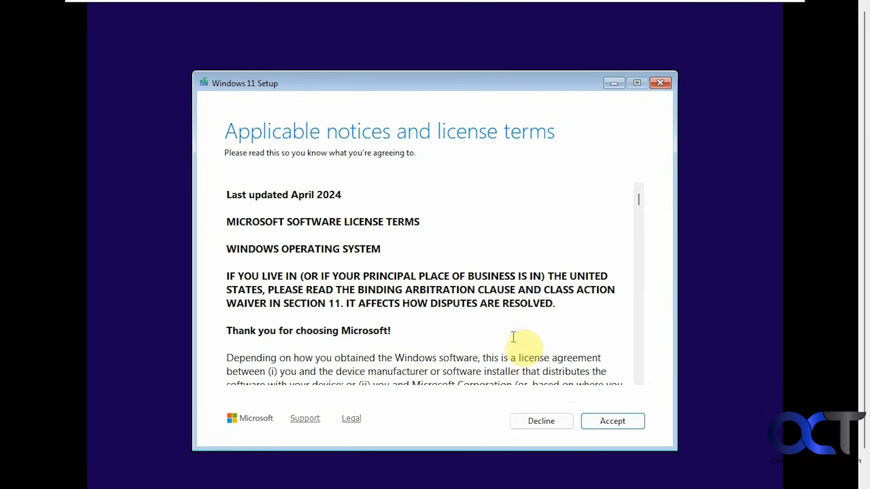
click(613, 420)
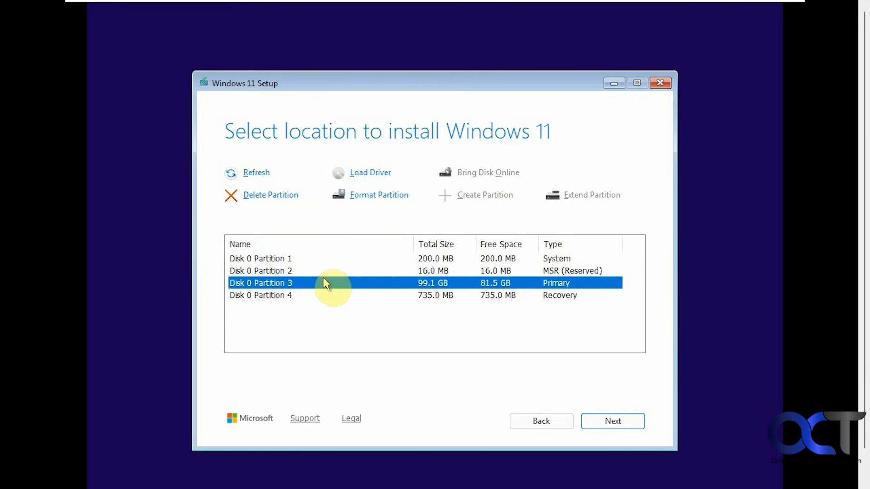
- Delete every partition on Disk 0, one after another
click(283, 258)
click(284, 200)
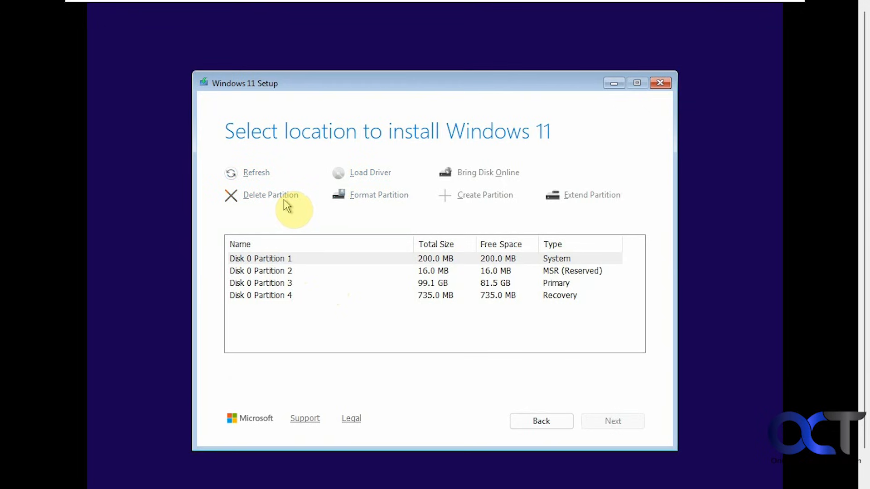
click(287, 270)
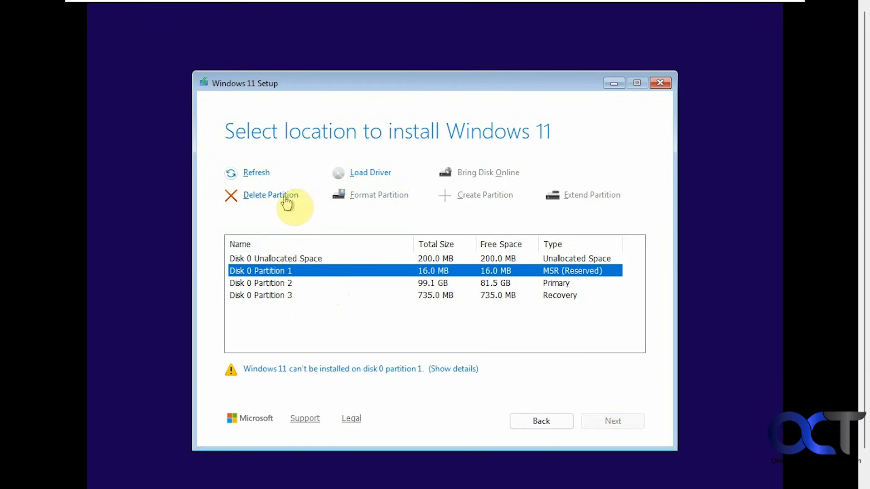
click(286, 195)
click(289, 283)
click(286, 270)
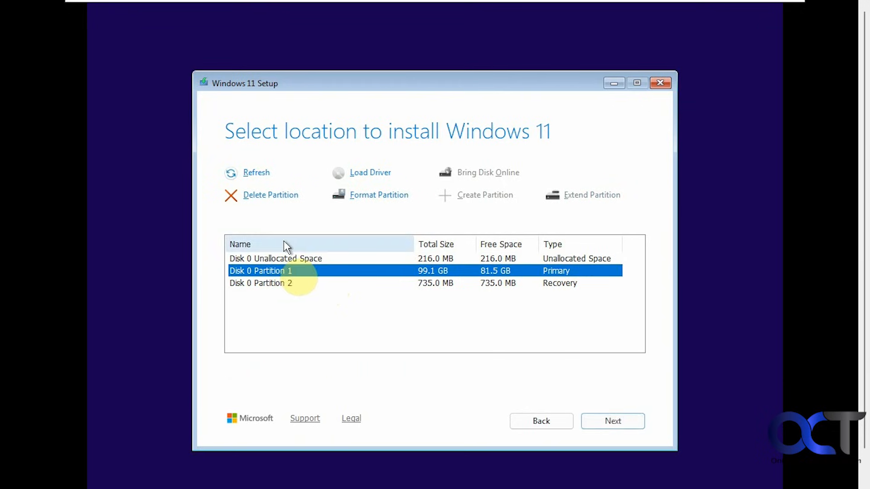
click(284, 196)
click(288, 271)
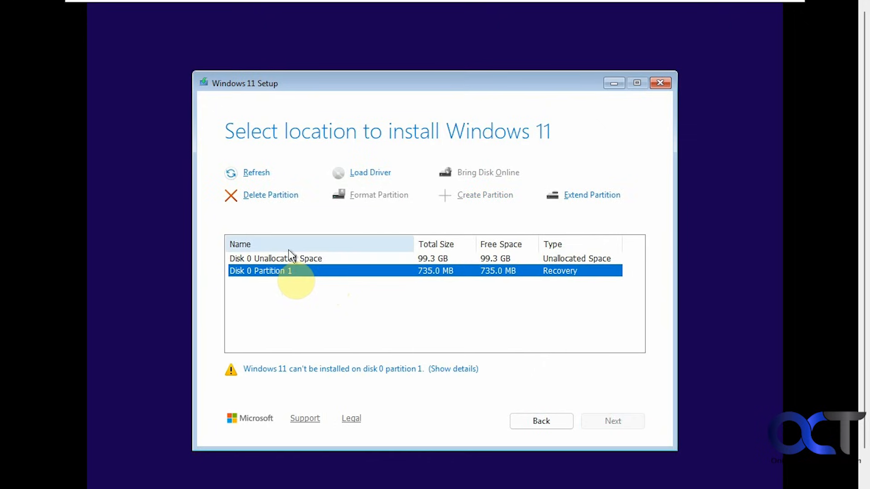
click(282, 196)
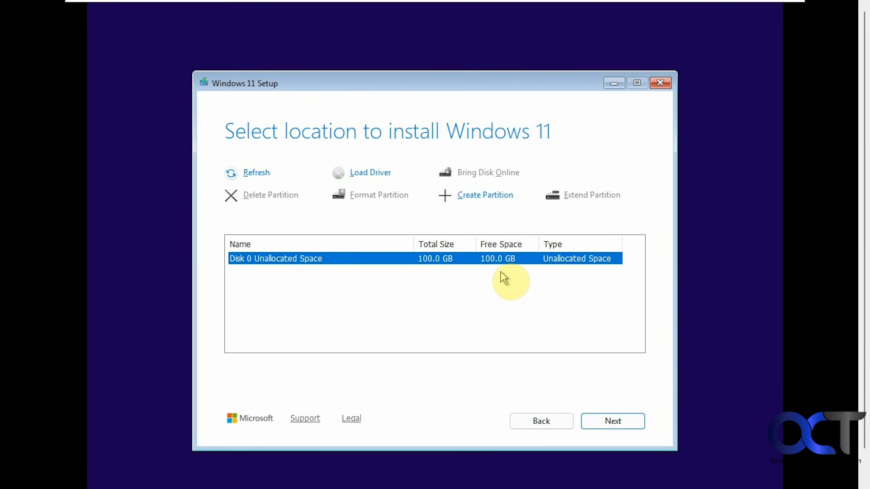
- Install Windows 11 onto Disk 0's unallocated space
click(606, 419)
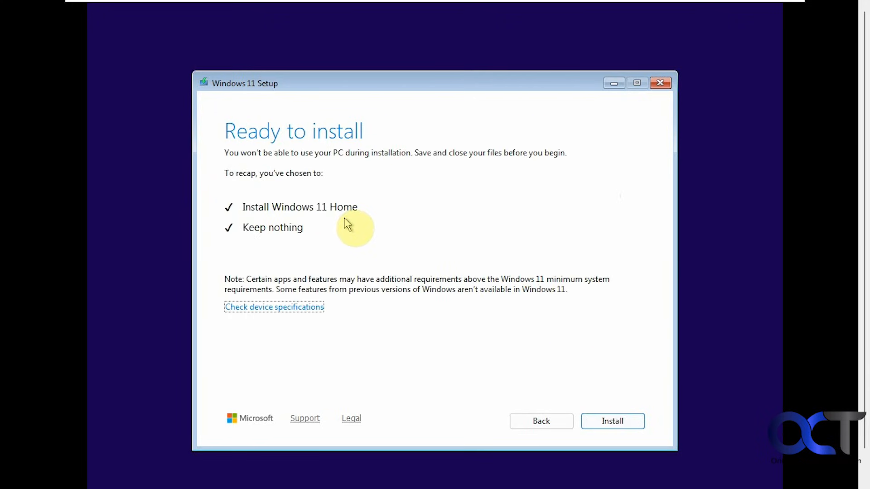
click(607, 418)
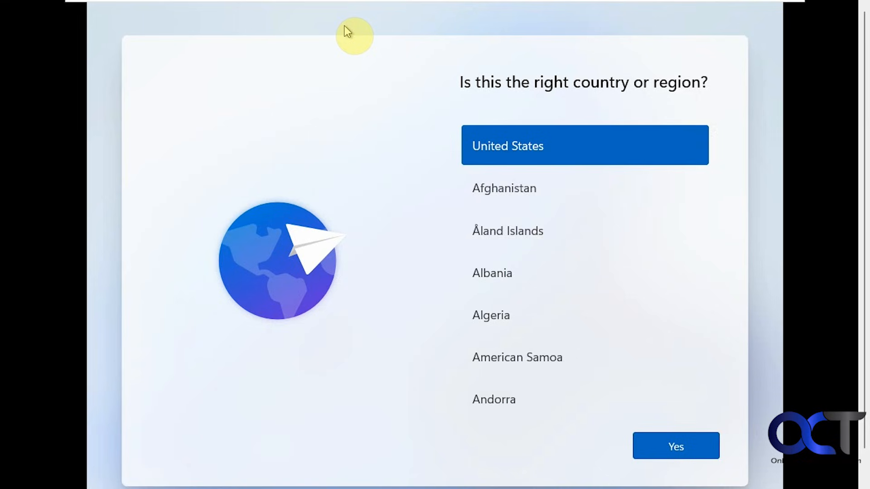
- At the region screen, open a command prompt and run start ms-cxh:localonly
key(shift+F10)
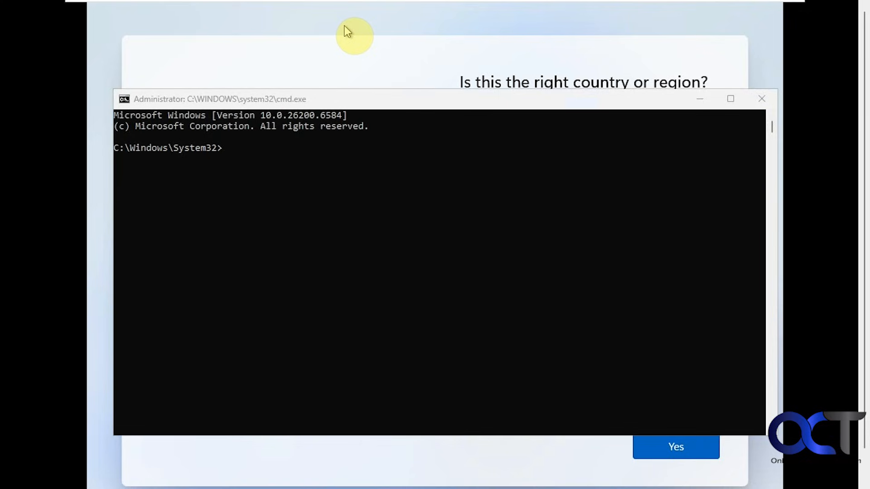
text(start ms-cxh:localonly)
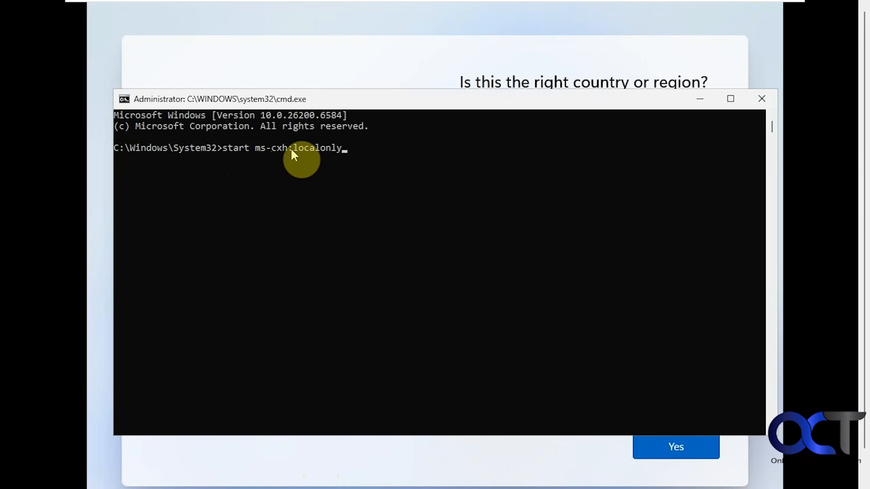
key(Return)
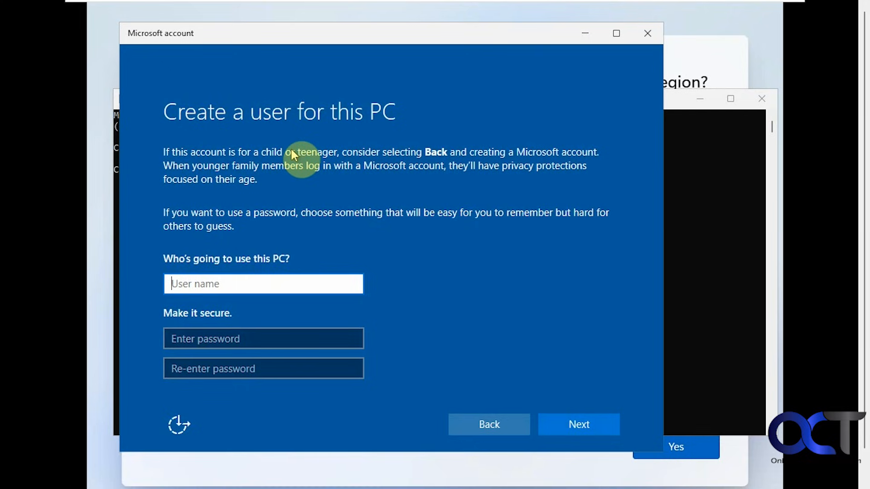
- Enter the local user name and type the account password in both password fields
text(Bob)
key(Tab)
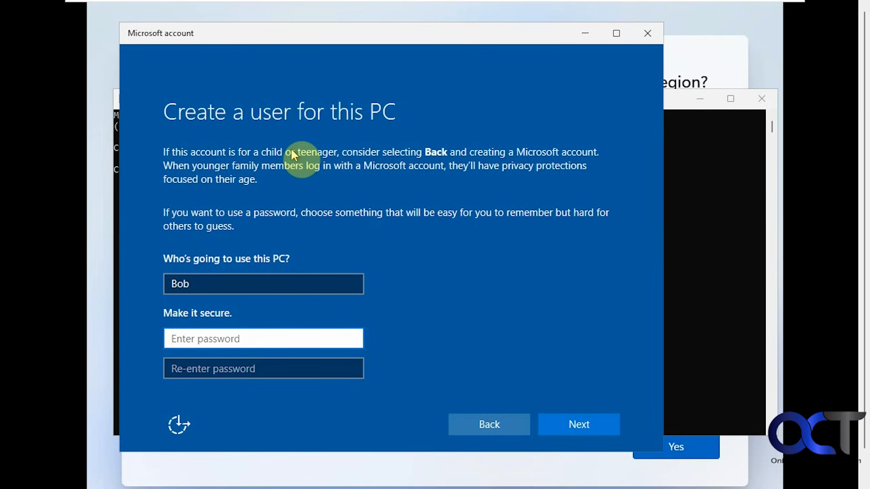
text(********)
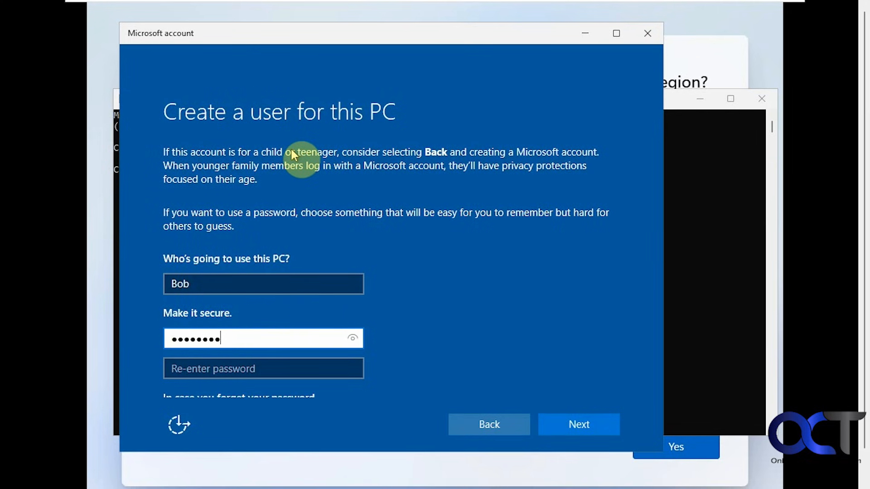
key(Tab)
text(*****)
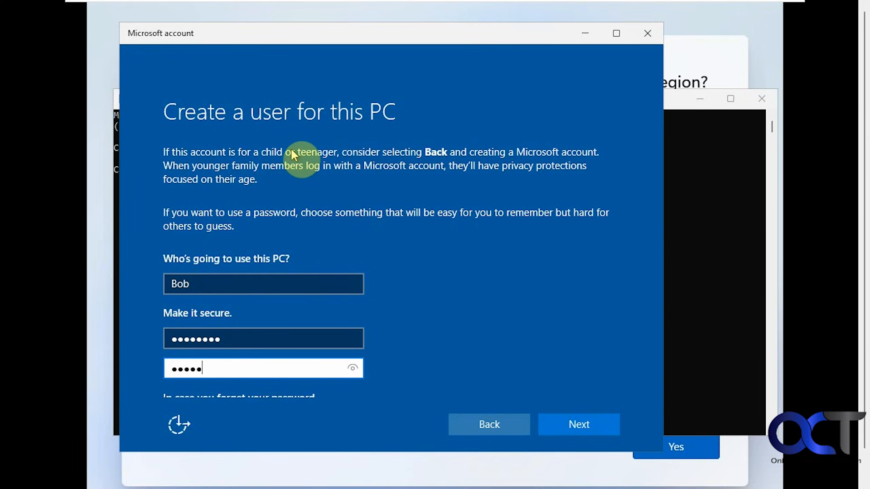
text(***)
- Set the first security question to "What was your first pet's name?" with the answer Rover
scroll(389, 229, down, 3)
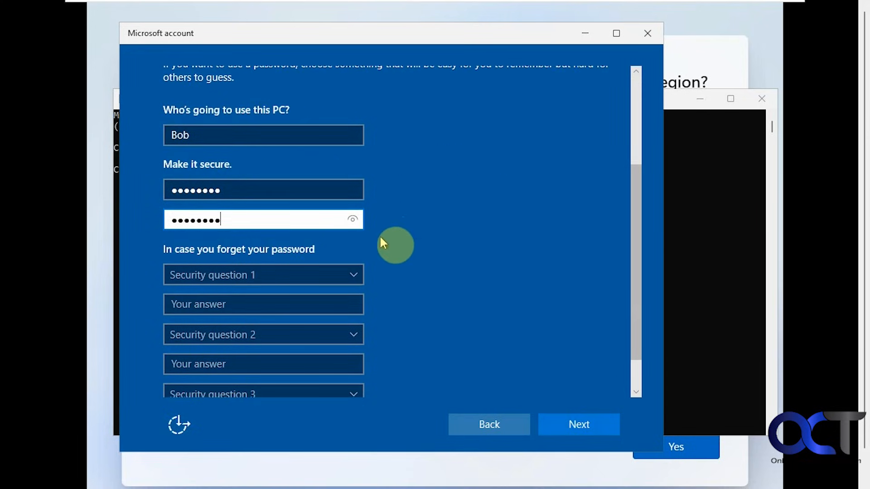
click(348, 274)
click(335, 288)
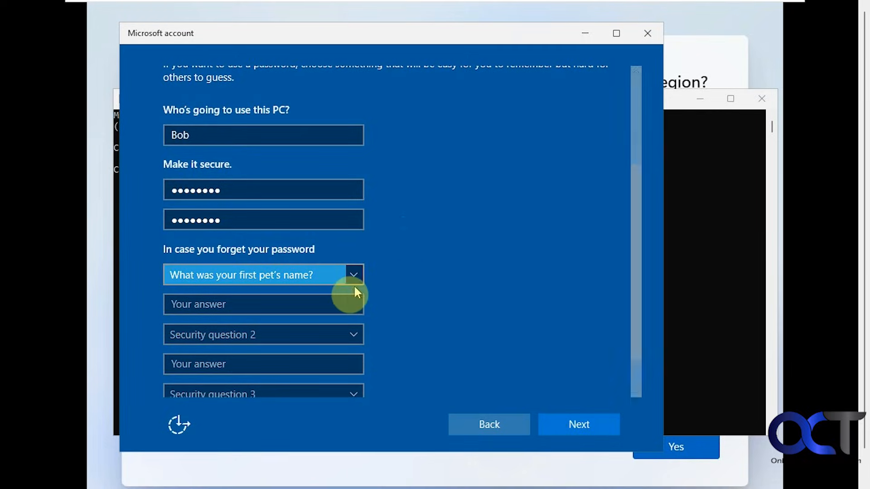
click(304, 301)
text(Rover)
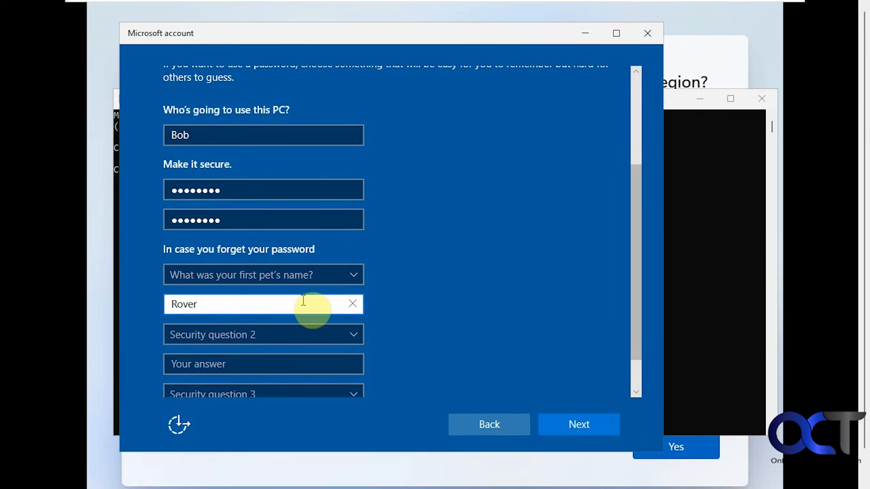
click(296, 334)
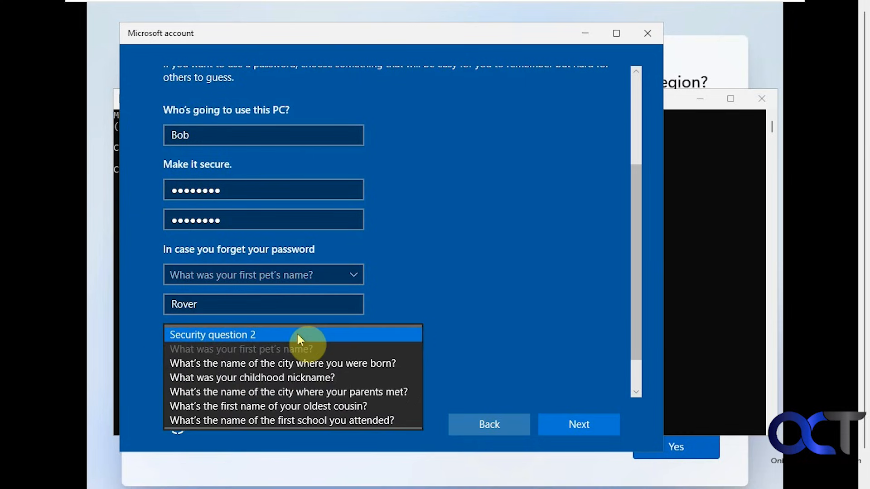
click(290, 361)
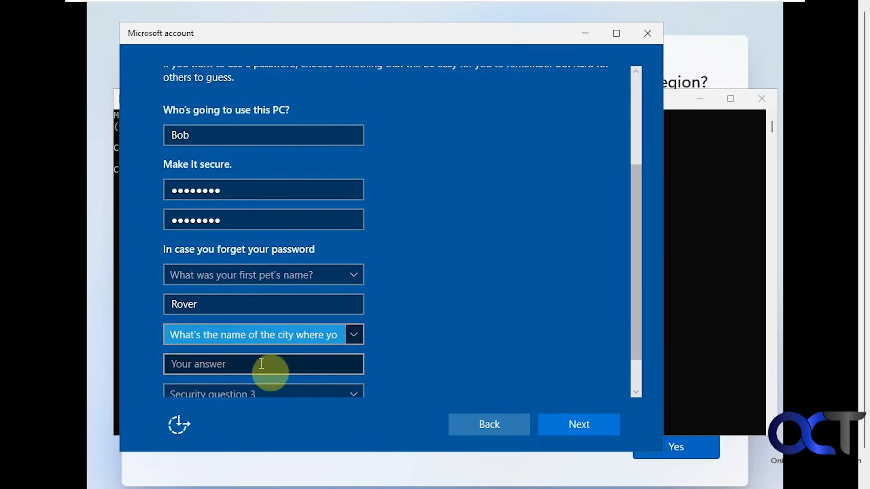
click(262, 364)
text(New )
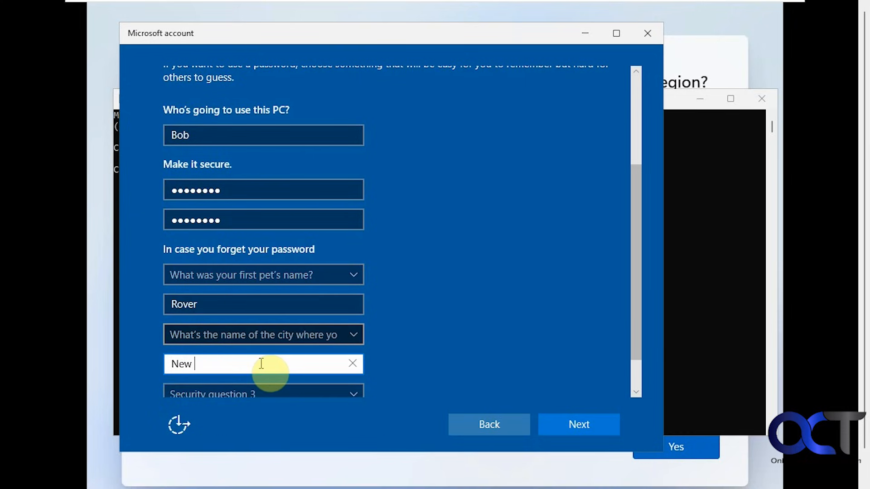
text(York)
- Set the third security question to "What was your childhood nickname?", enter the nickname answer, and continue
scroll(268, 360, down, 1)
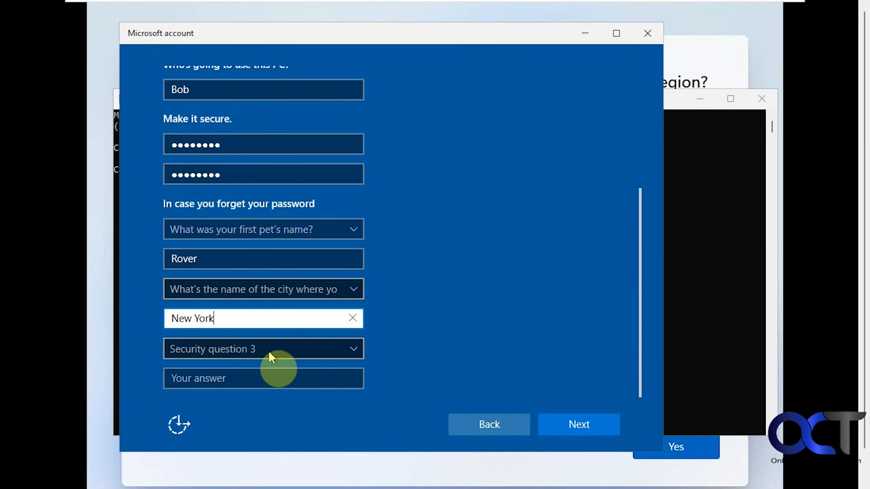
click(270, 356)
click(277, 391)
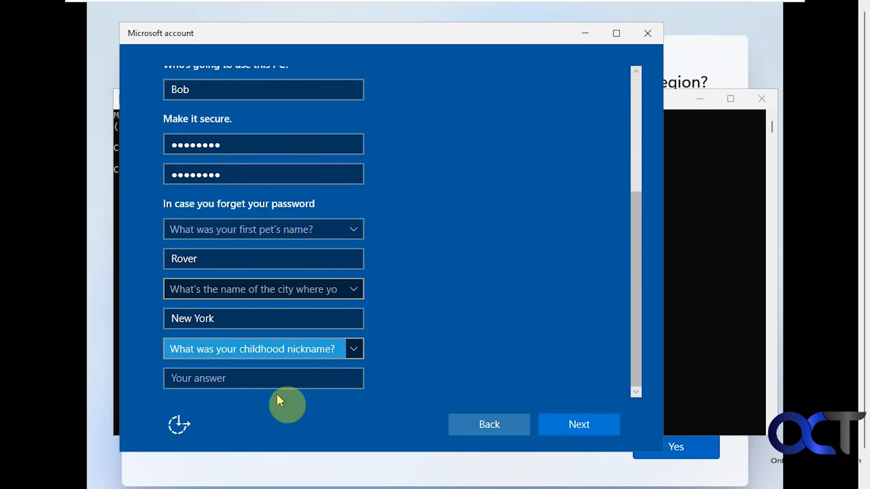
click(276, 378)
text(Bobby)
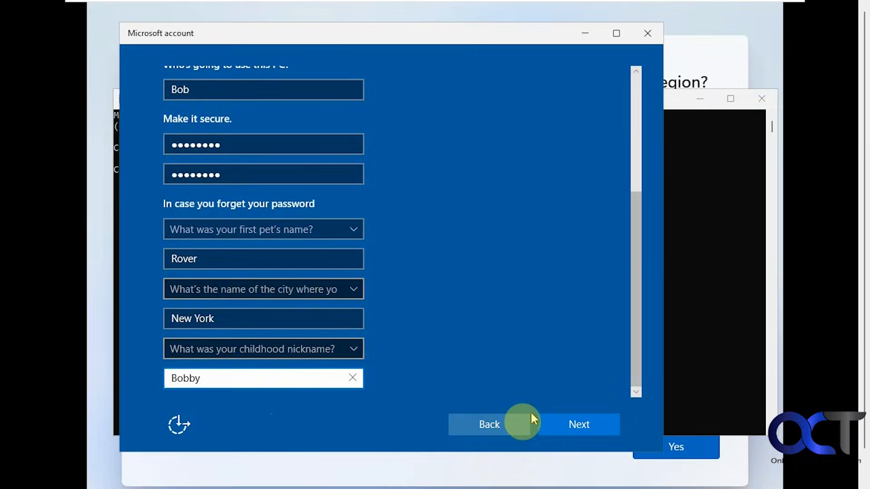
click(555, 417)
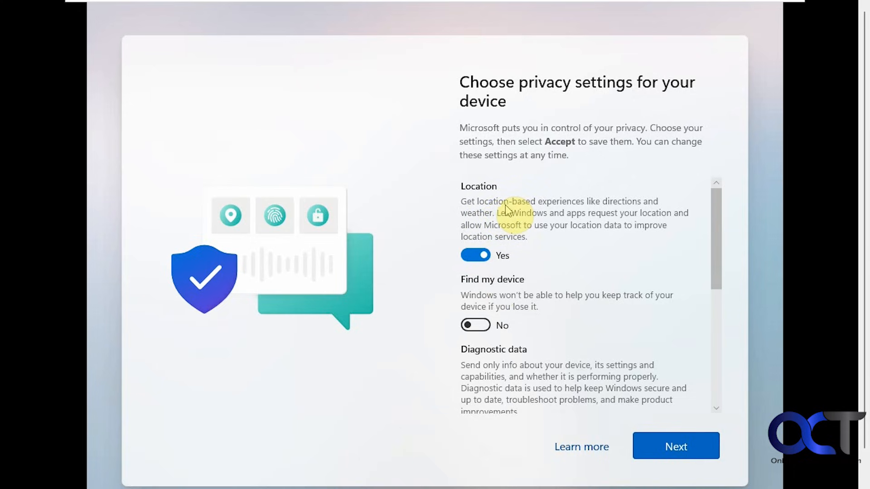
- Turn off Location, Inking & typing and Tailored experiences in the privacy settings and accept them
click(477, 255)
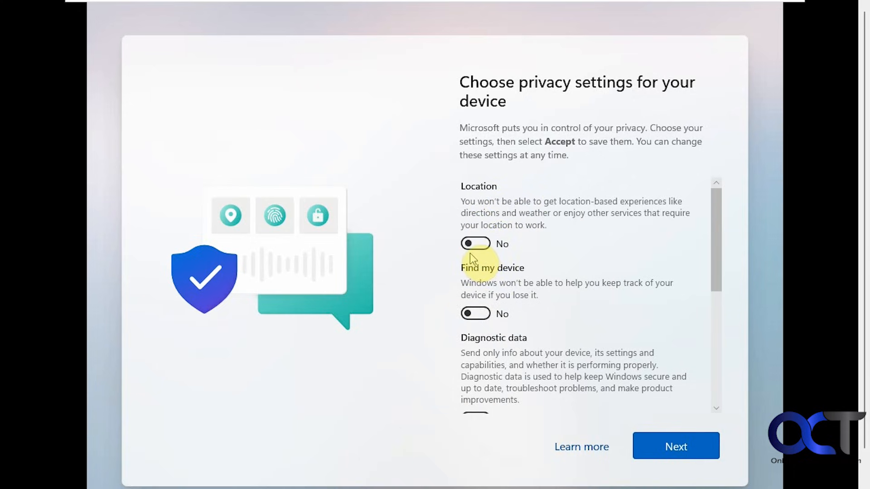
scroll(523, 297, down, 5)
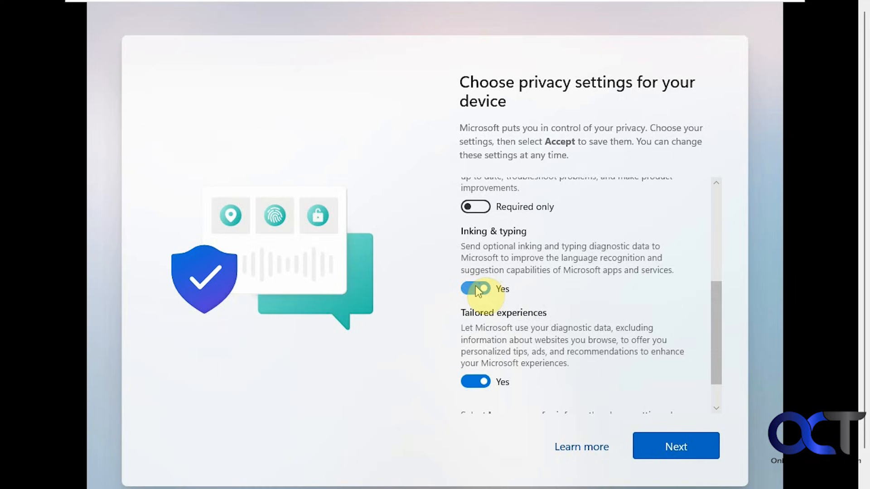
click(478, 291)
scroll(512, 317, down, 2)
click(476, 338)
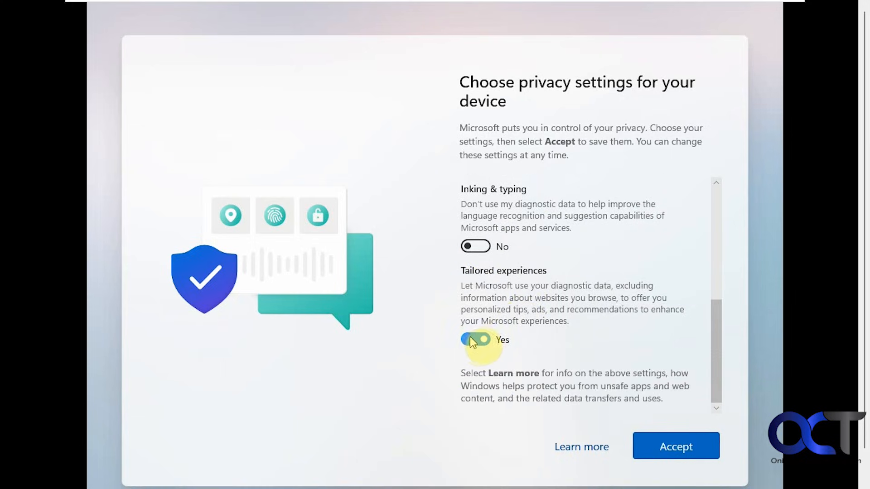
click(507, 339)
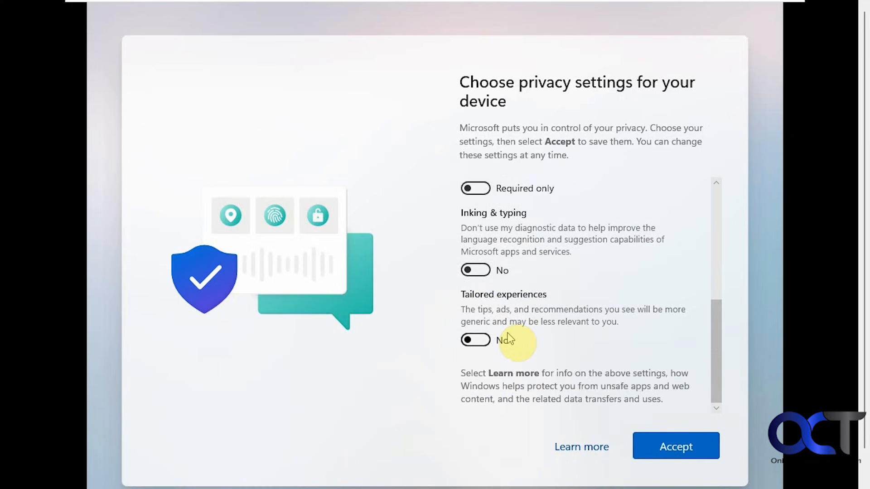
click(660, 445)
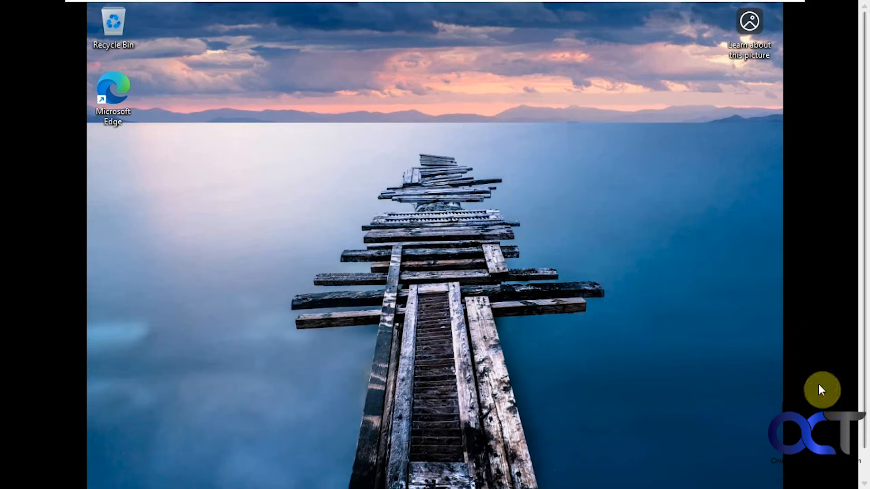
- Open the About page under System in Settings
drag(864, 347, 864, 390)
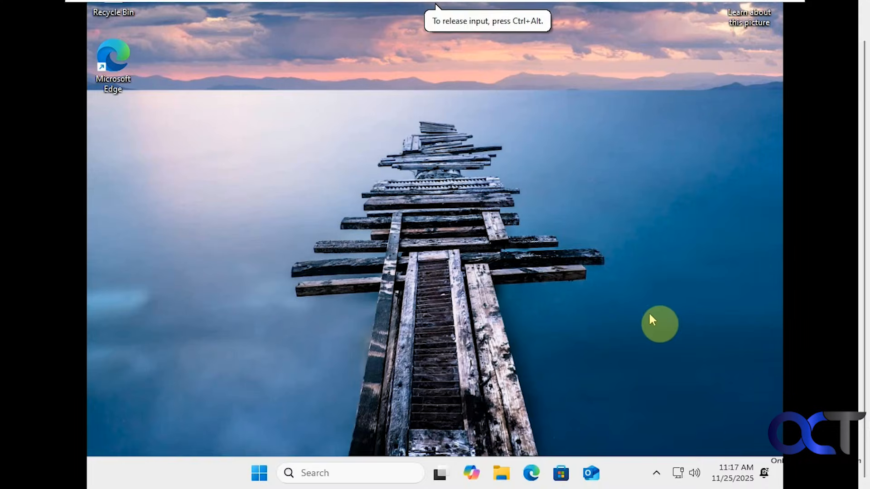
key(super)
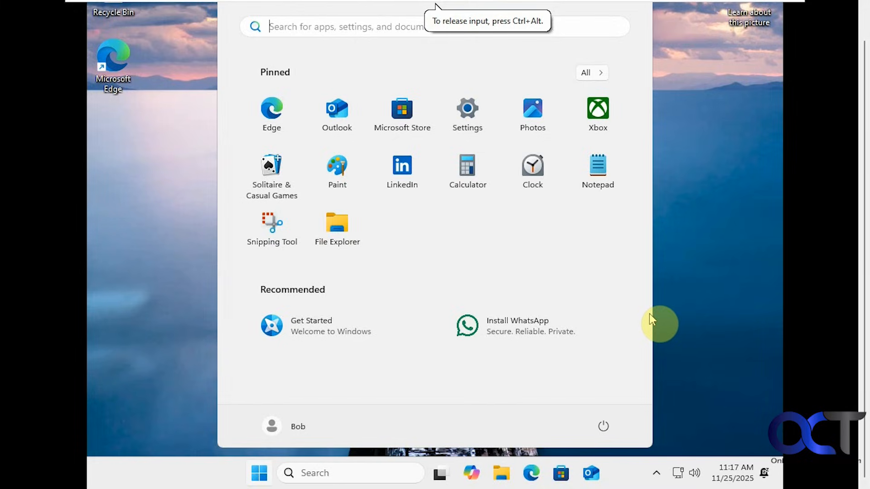
click(469, 123)
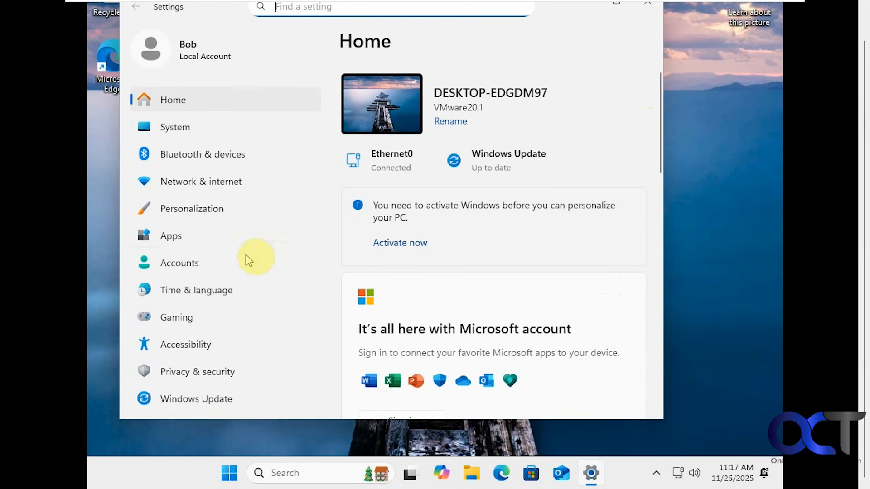
click(187, 128)
scroll(381, 262, down, 10)
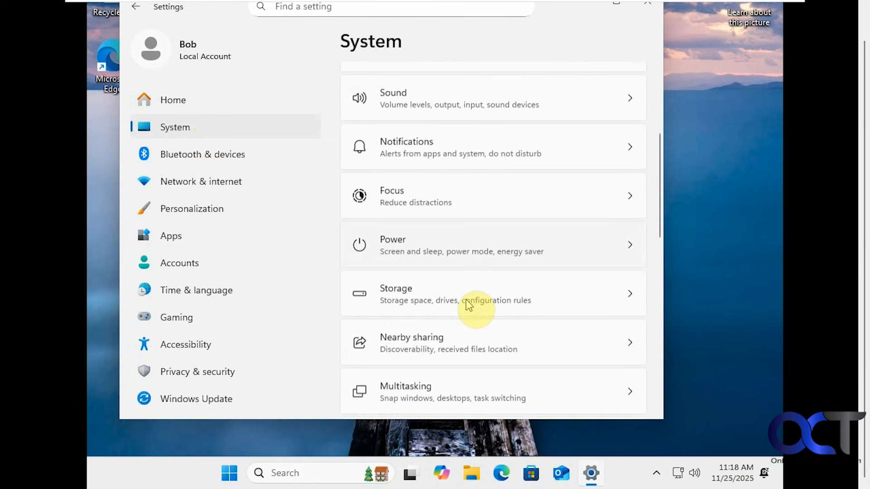
scroll(460, 311, down, 5)
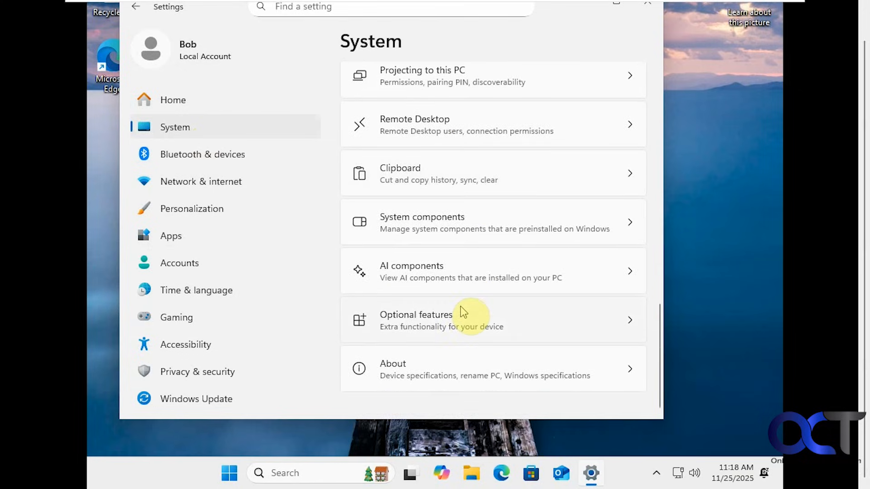
click(443, 367)
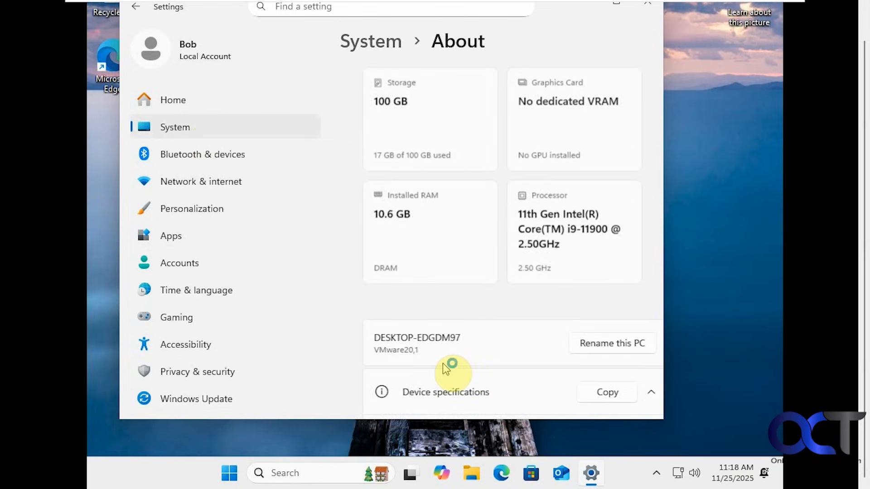
- Examine the Windows specifications section, including edition, version and OS build
scroll(443, 367, down, 5)
scroll(443, 365, down, 10)
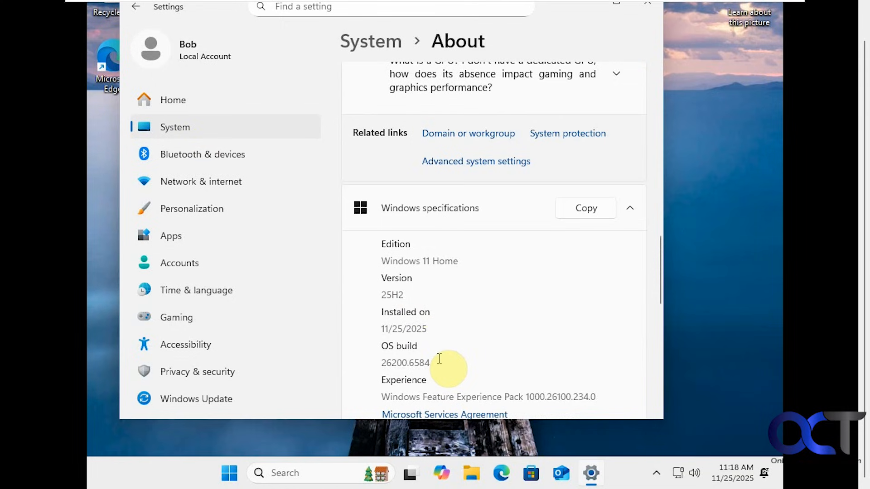
click(229, 472)
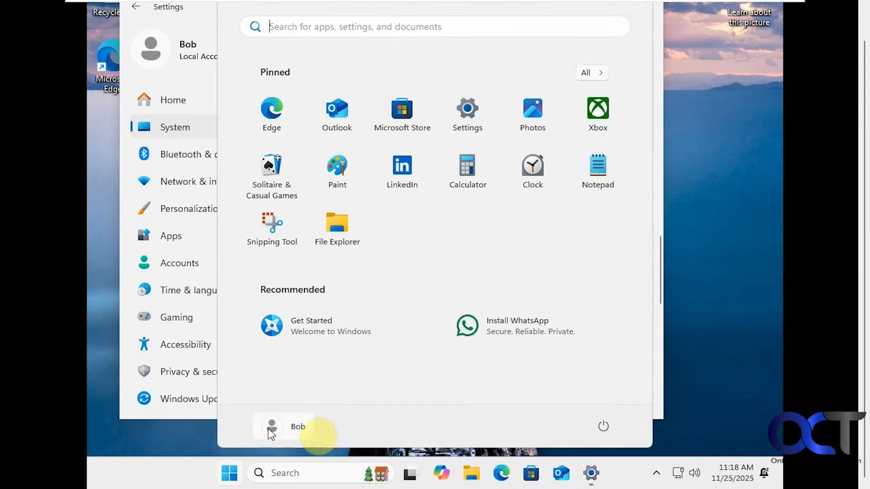
click(198, 475)
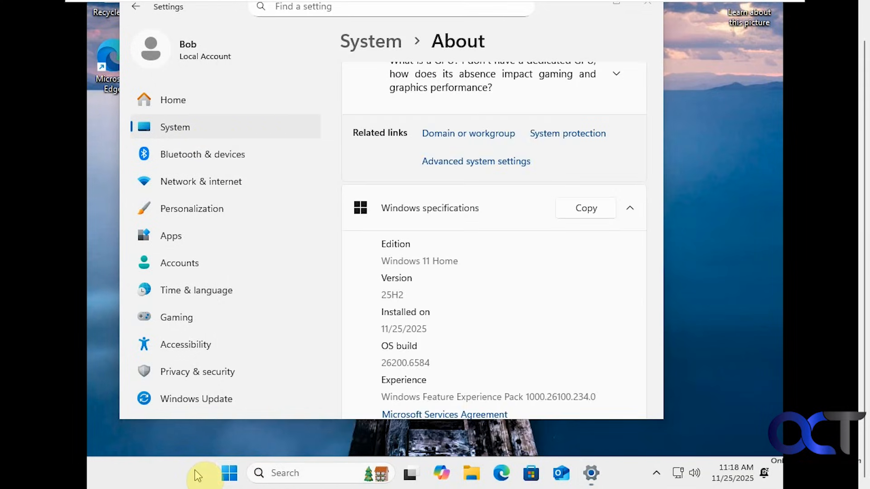